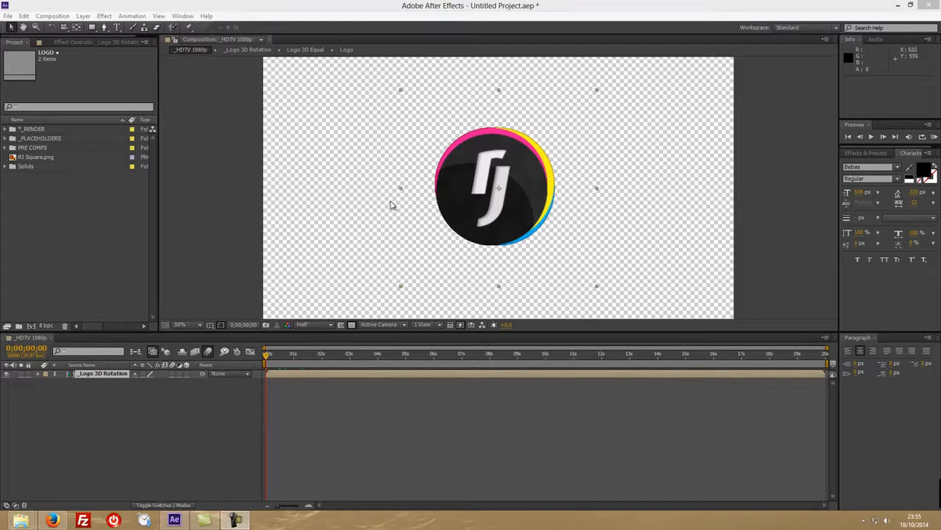
Scrub the start of the _HDTV 1080p composition, open the nested _Logo 3D Rotation composition, and scrub it to about 2 seconds.
drag(267, 356, 302, 356)
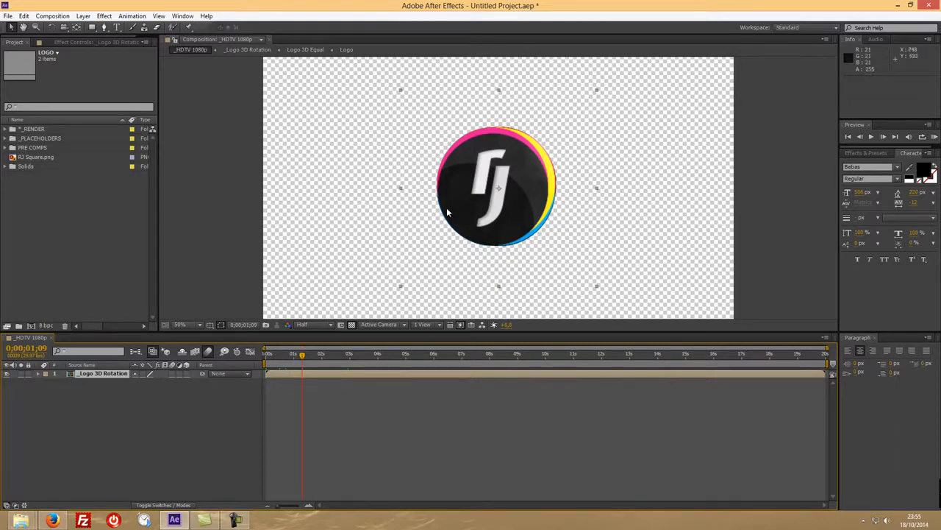
drag(304, 357, 262, 358)
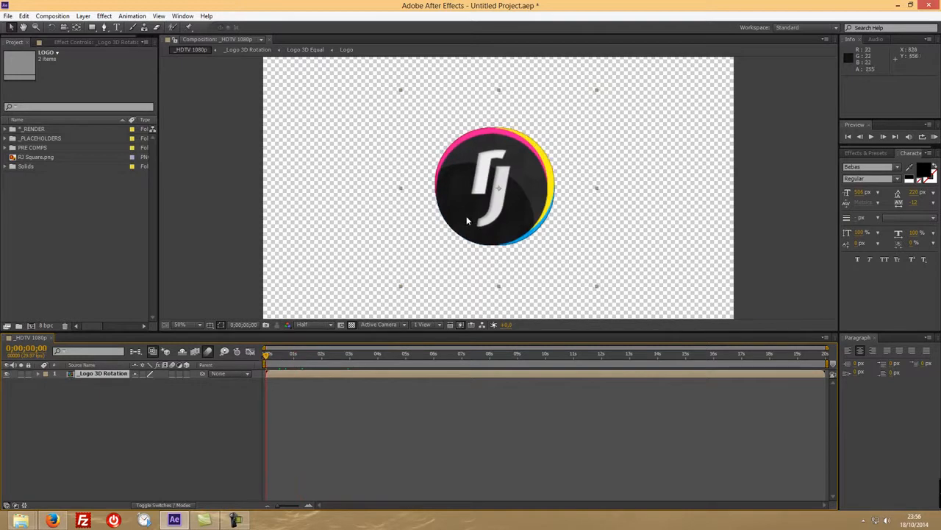
click(100, 374)
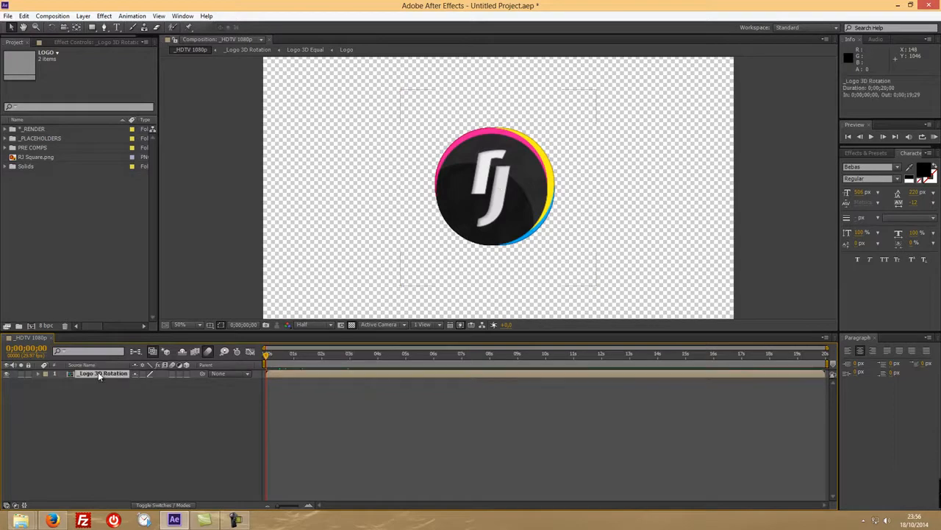
double_click(97, 373)
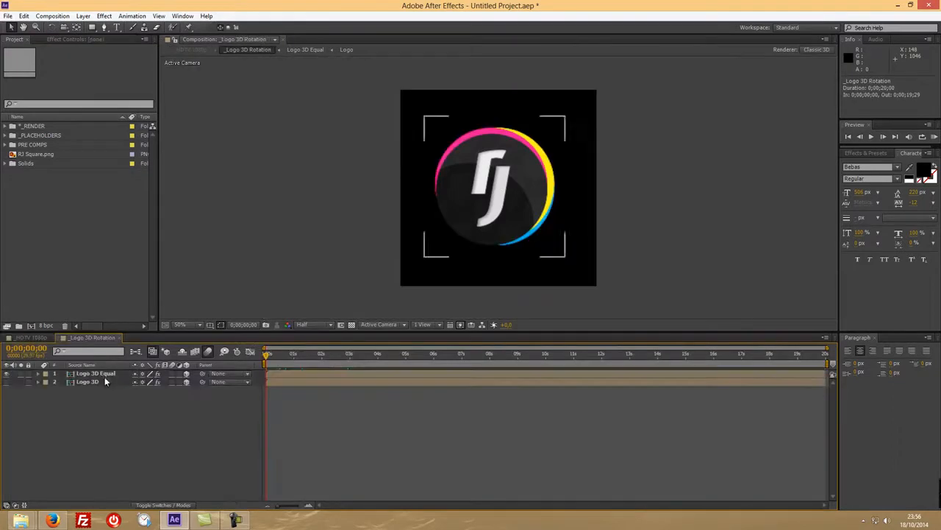
drag(268, 355, 327, 355)
Set the Y Rotation of the Logo 3D Equal layer to 5 revolutions at the last frame, 0;00;19;29.
click(85, 382)
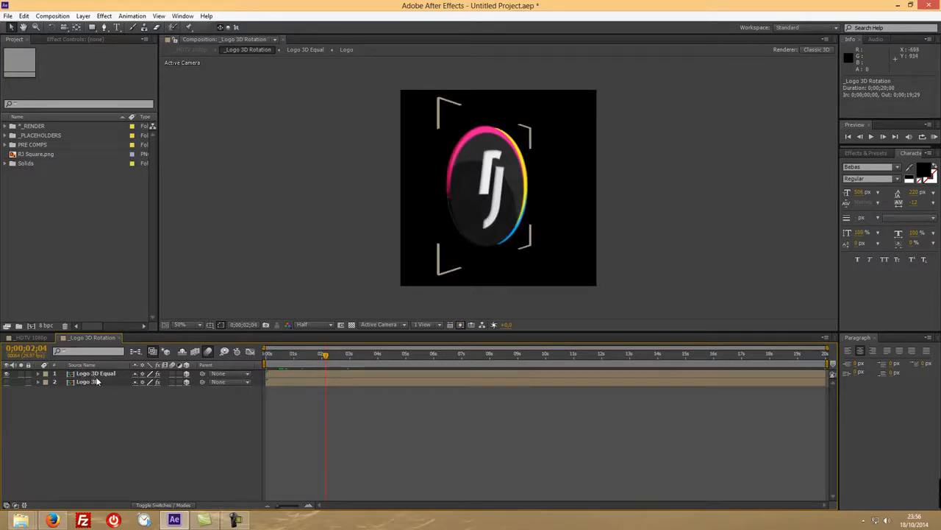
click(96, 374)
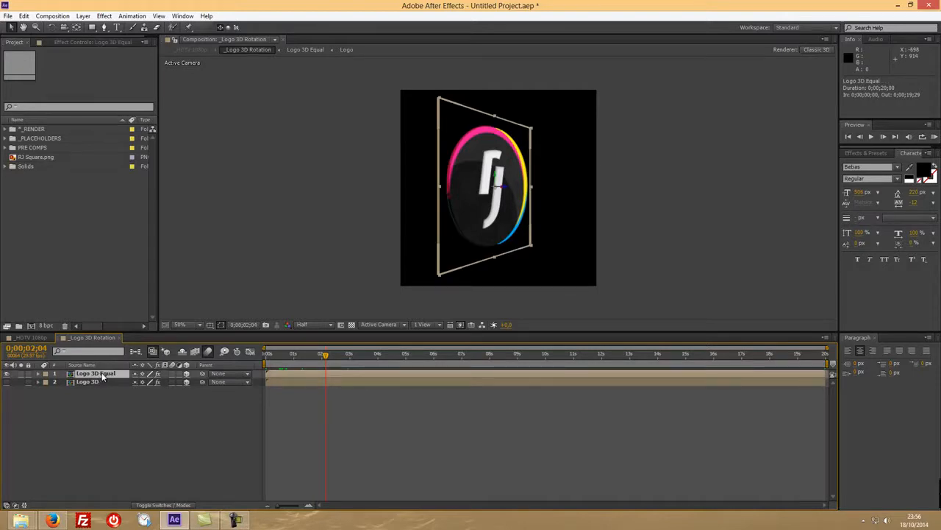
key(r)
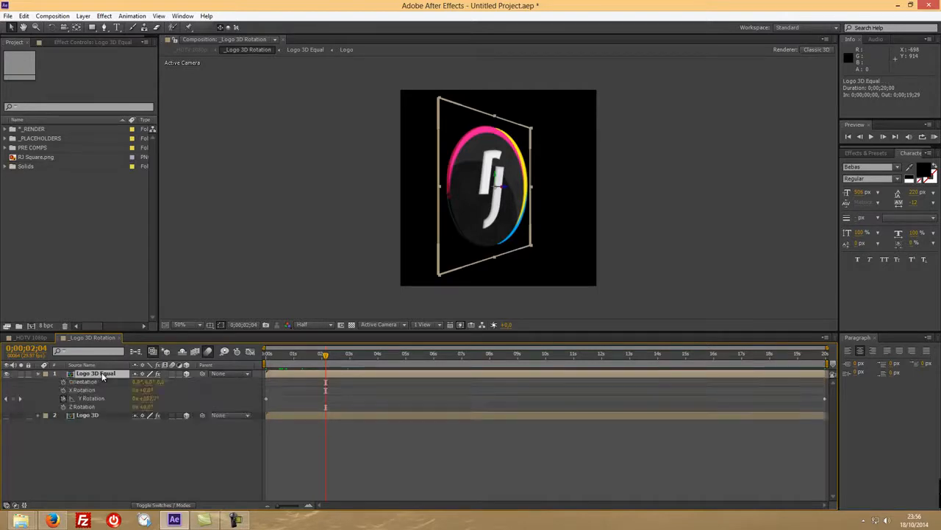
click(263, 355)
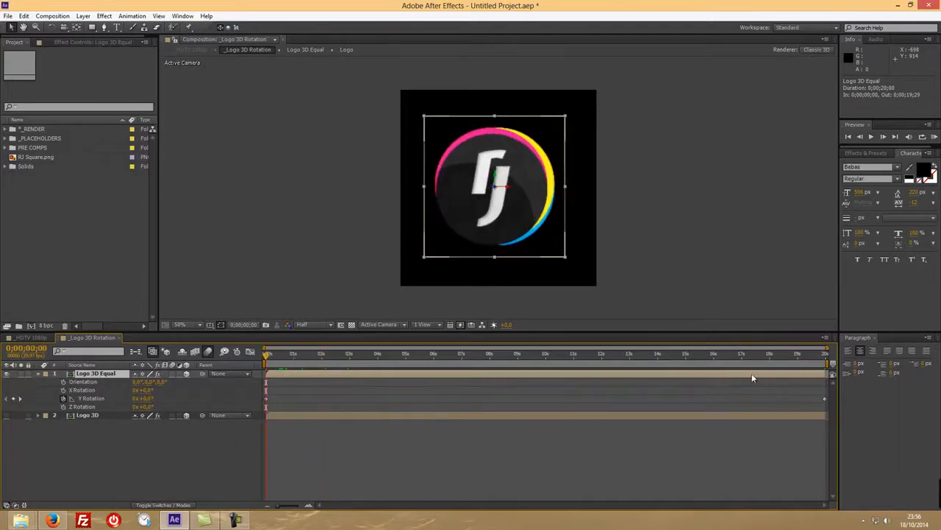
click(826, 355)
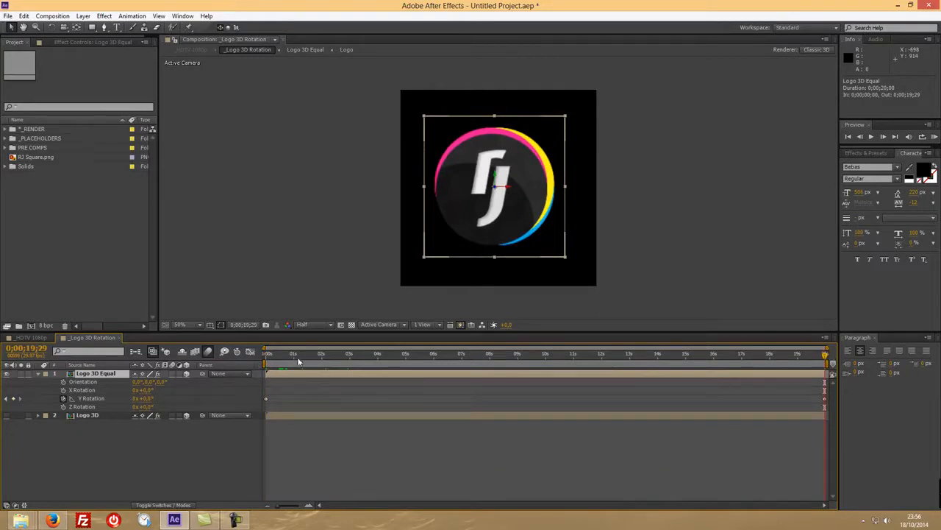
click(137, 398)
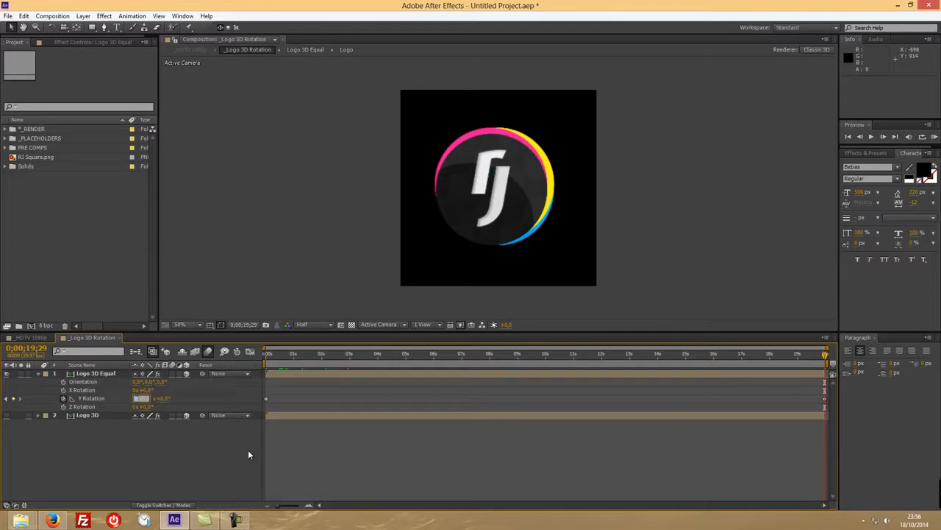
text(5)
key(Return)
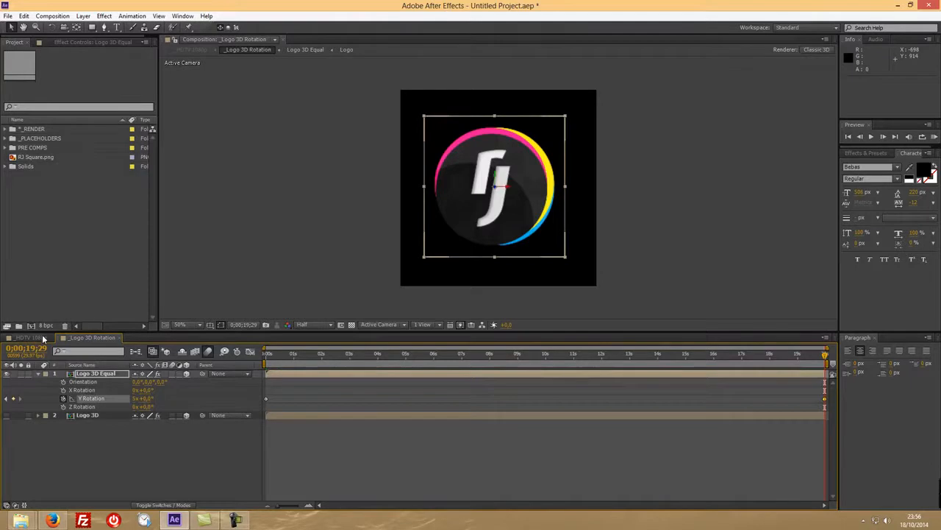
Scrub through the _HDTV 1080p composition to check the logo's spin against the Y Rotation setting in _Logo 3D Rotation.
click(30, 337)
drag(271, 360, 829, 354)
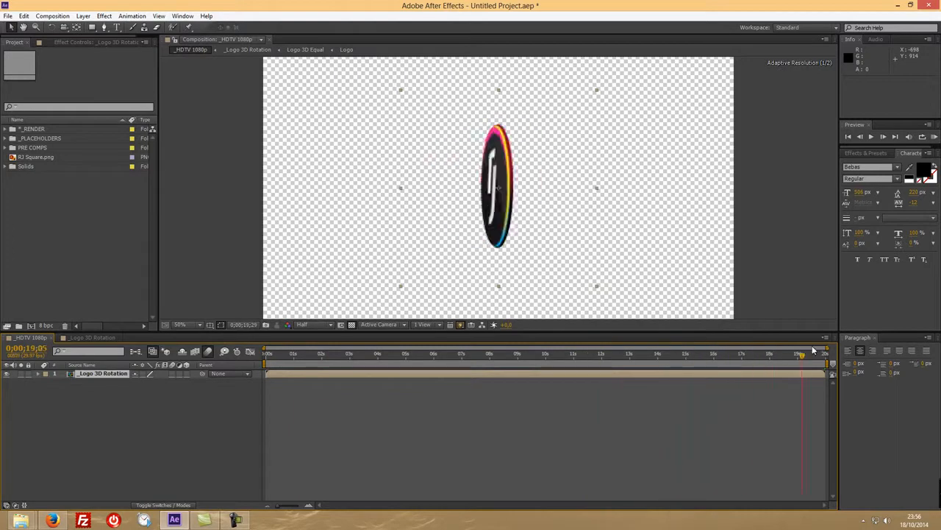
click(102, 335)
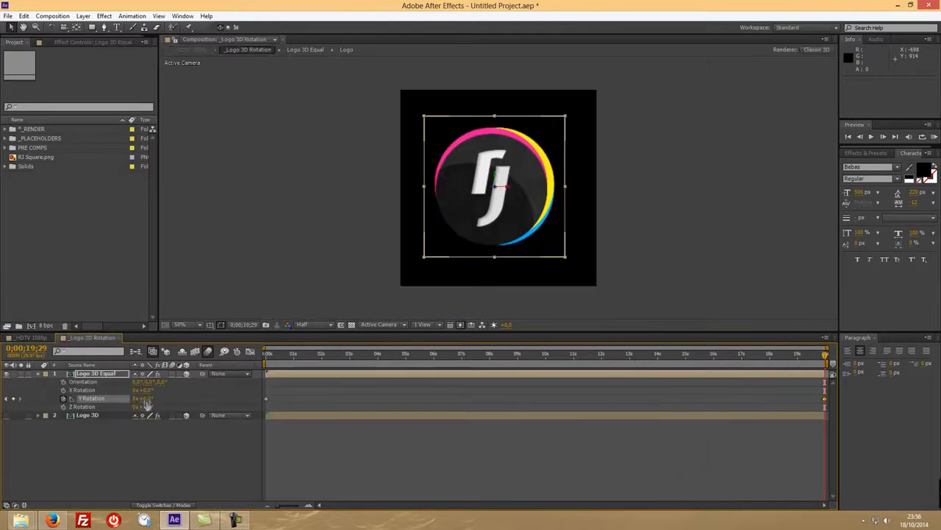
click(230, 449)
click(29, 338)
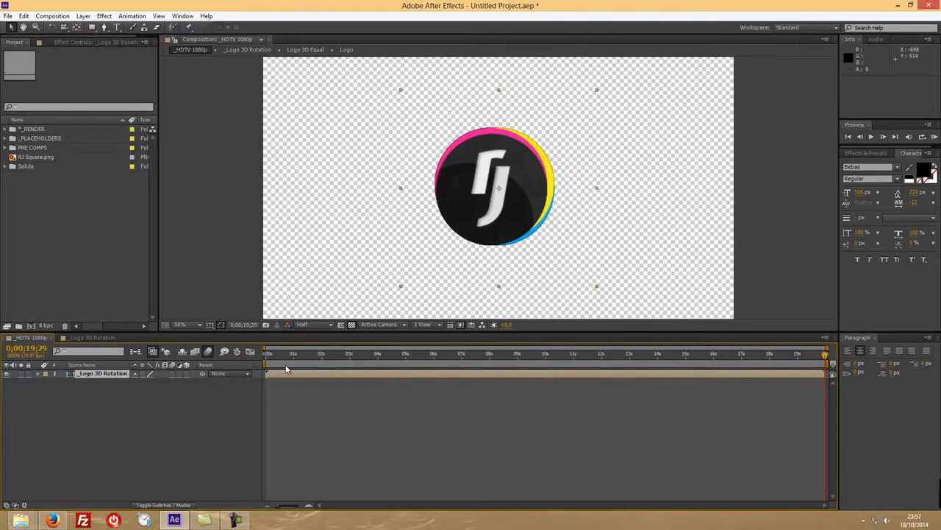
drag(276, 355, 594, 342)
drag(678, 338, 259, 357)
Set the Y Rotation of Logo 3D Equal to 20 revolutions at the first frame and check it in the _HDTV 1080p composition.
click(95, 338)
click(135, 398)
text(20)
key(Return)
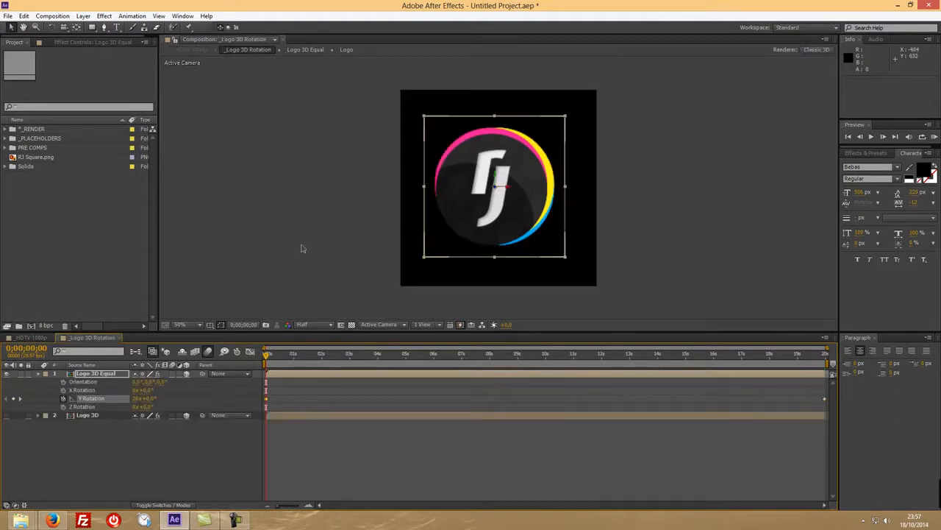
click(28, 337)
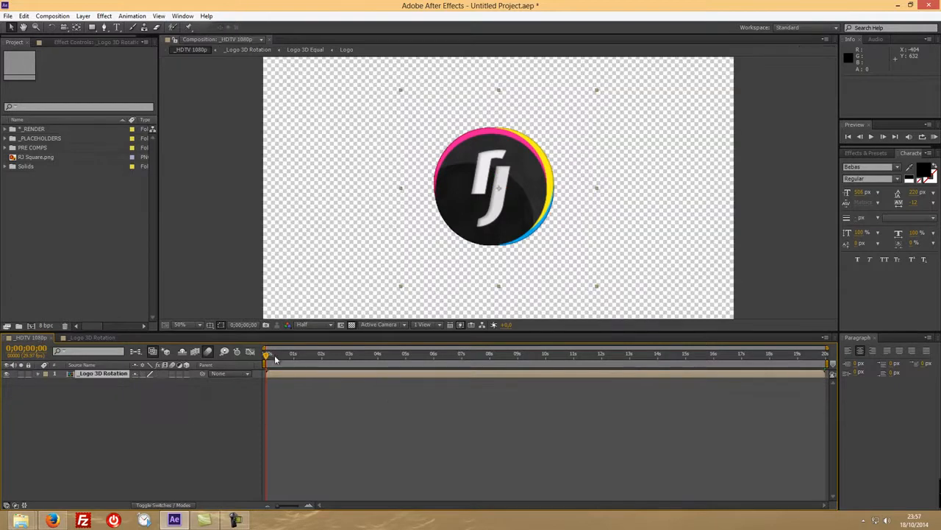
drag(267, 355, 157, 347)
Select _HDTV 1080p in the _RENDER folder, scale its logo layer to 58%, and reposition the layer to about 968, 502.
click(6, 128)
click(35, 140)
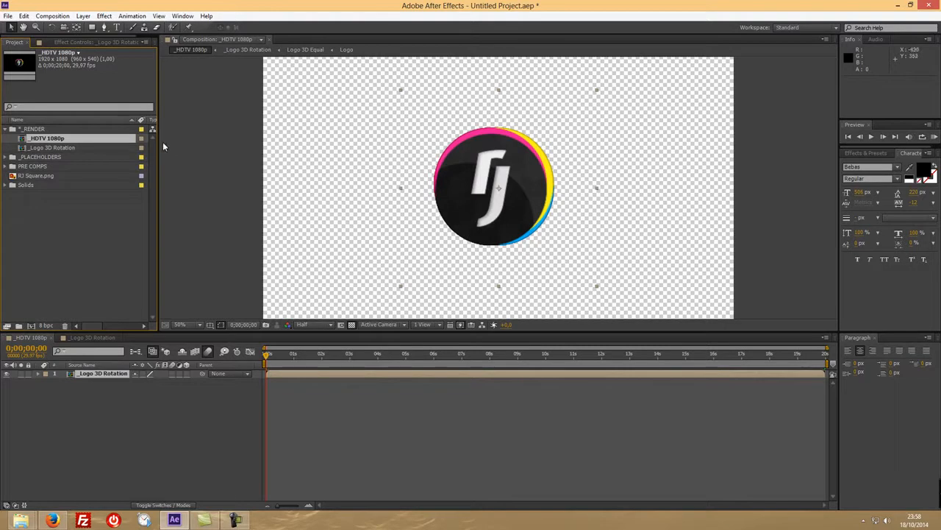
click(116, 371)
key(s)
drag(146, 381, 126, 381)
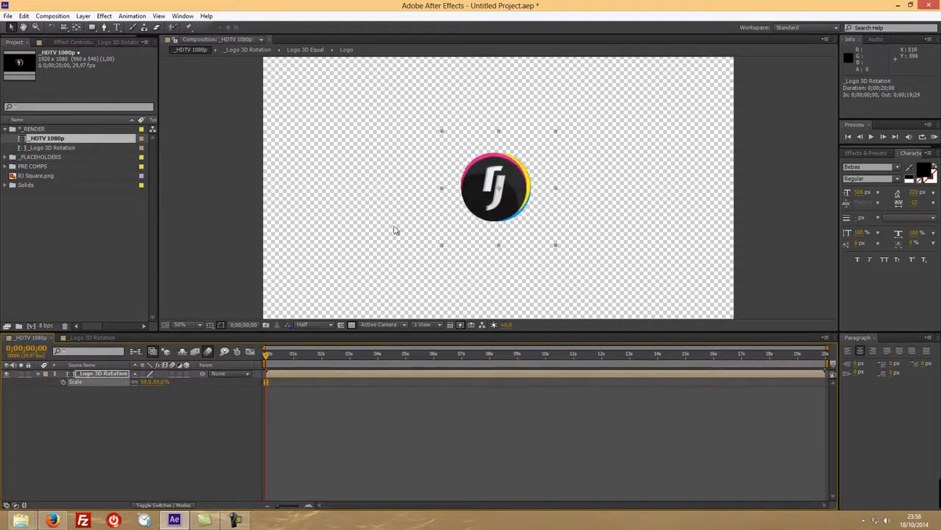
drag(518, 187, 526, 182)
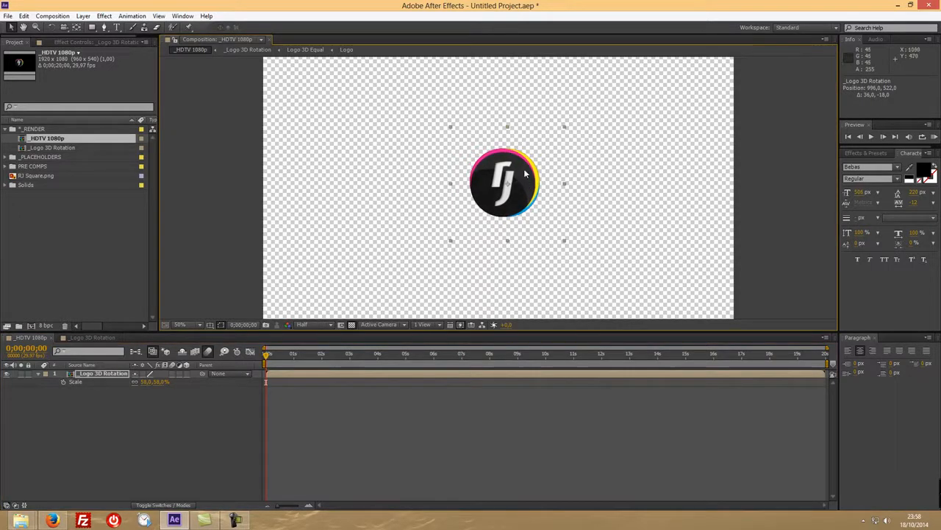
mouse_move(513, 199)
mouse_down()
mouse_move(638, 124)
mouse_move(691, 118)
mouse_move(513, 192)
mouse_move(524, 189)
mouse_move(517, 201)
mouse_move(512, 194)
mouse_move(596, 163)
mouse_move(496, 195)
mouse_move(513, 197)
mouse_up()
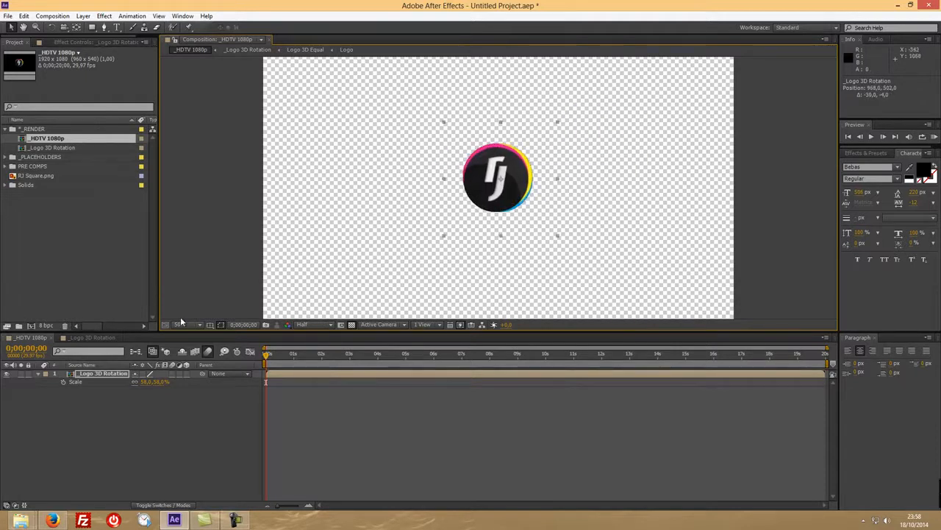
Collapse the Logo 3D Equal properties, close the _Logo 3D Rotation timeline, and add _HDTV 1080p to the render queue.
click(87, 337)
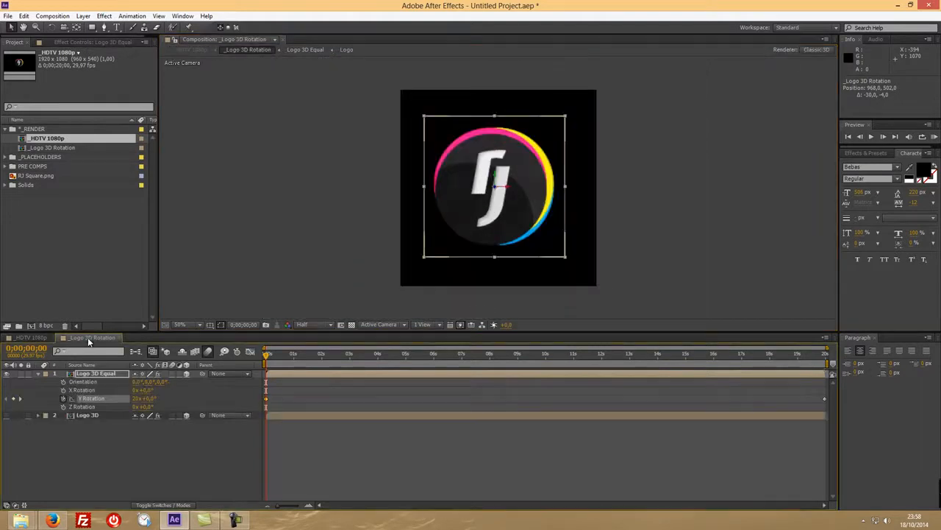
click(37, 373)
click(37, 338)
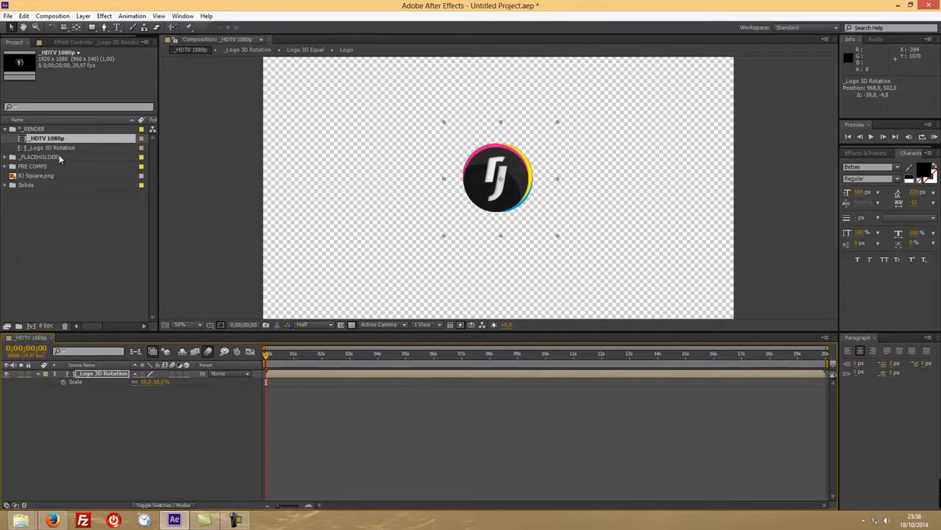
click(58, 17)
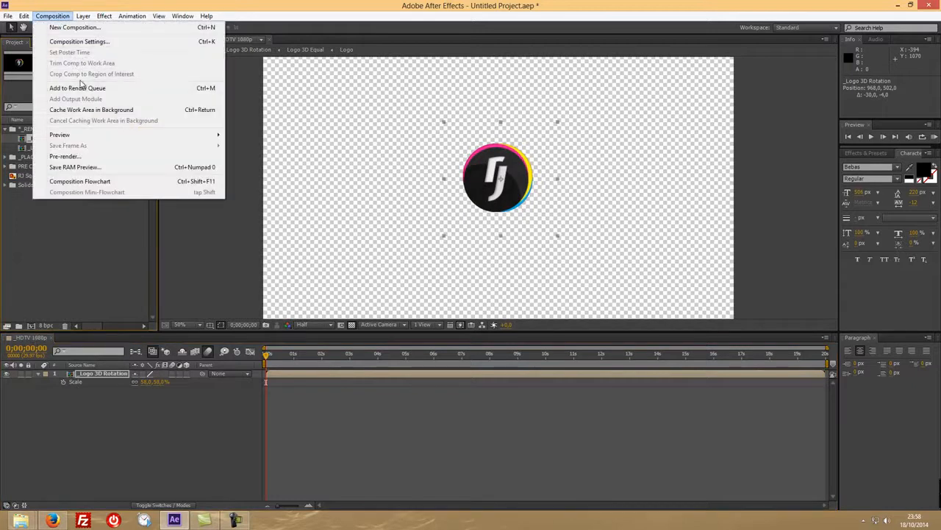
click(80, 88)
Set the output module's format to QuickTime with the png video codec.
click(81, 400)
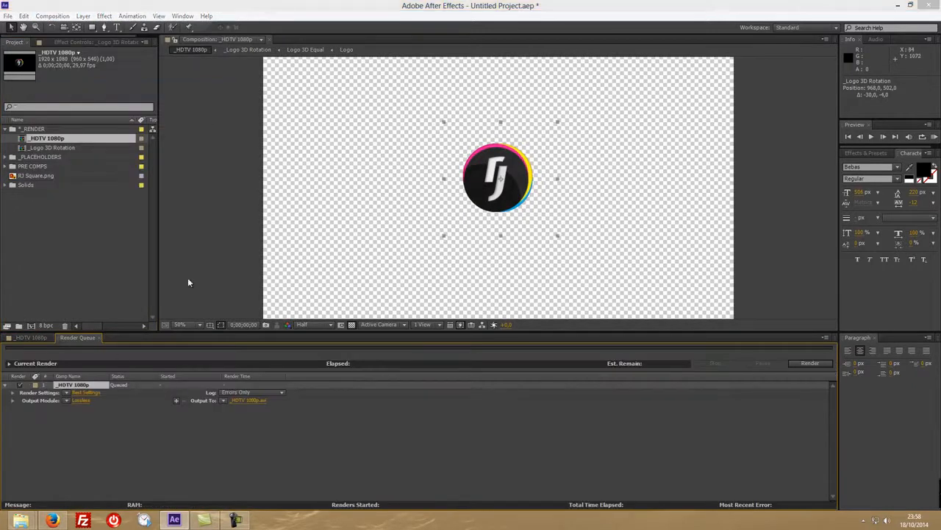
click(442, 111)
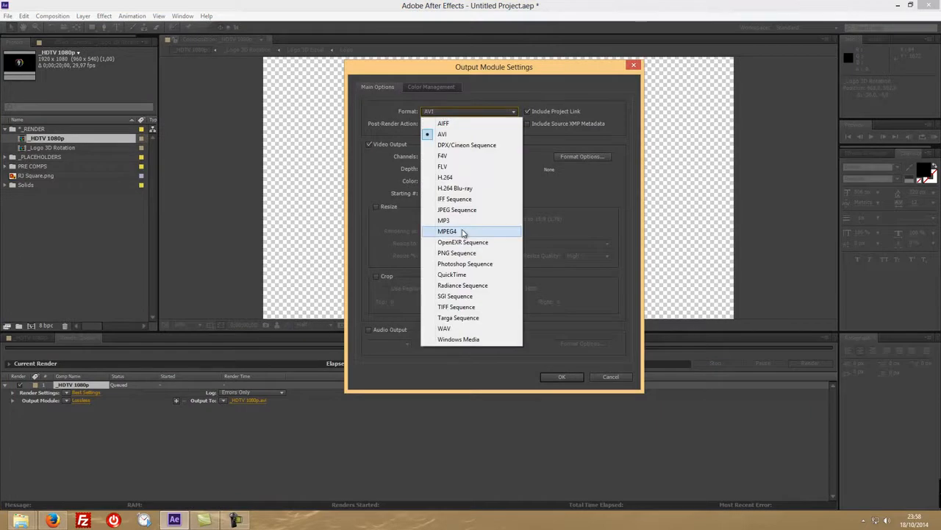
click(452, 275)
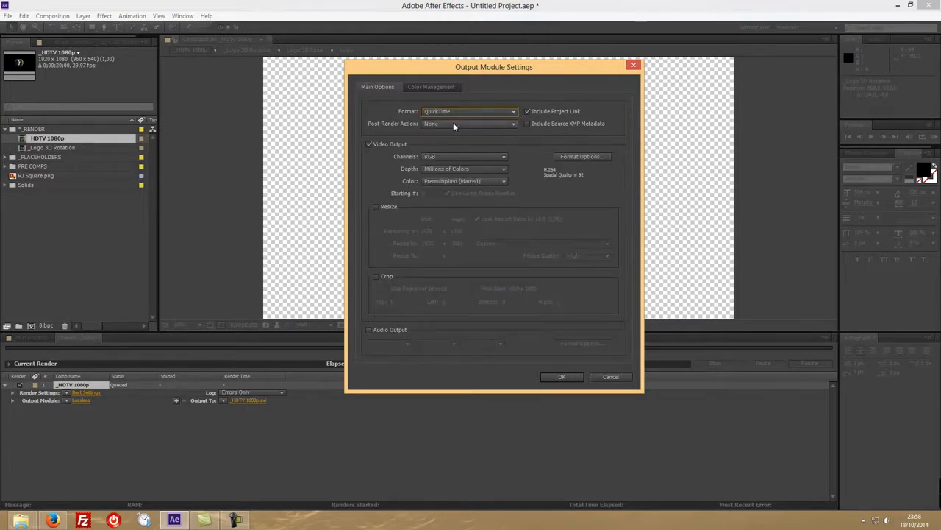
click(580, 157)
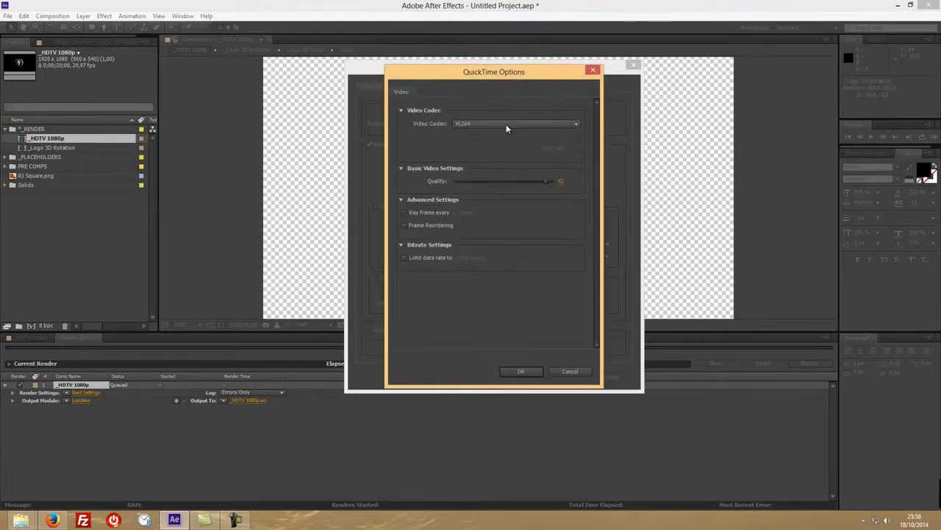
click(508, 123)
click(616, 503)
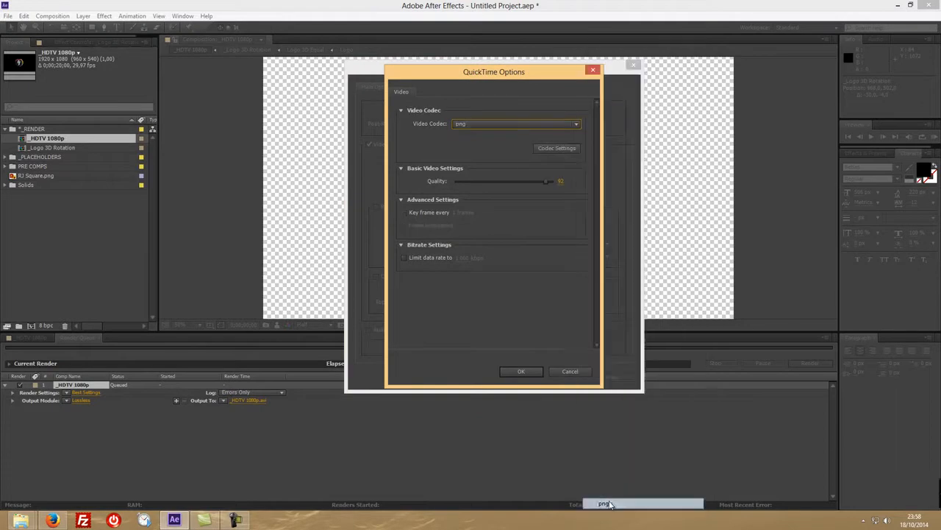
click(521, 371)
Set the output channels to RGB + Alpha and accept the output module settings.
click(445, 158)
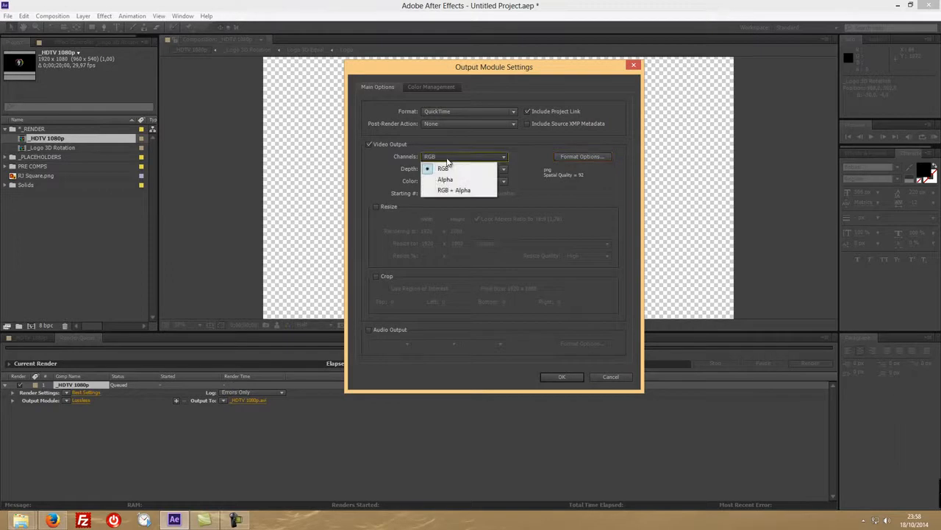
click(455, 191)
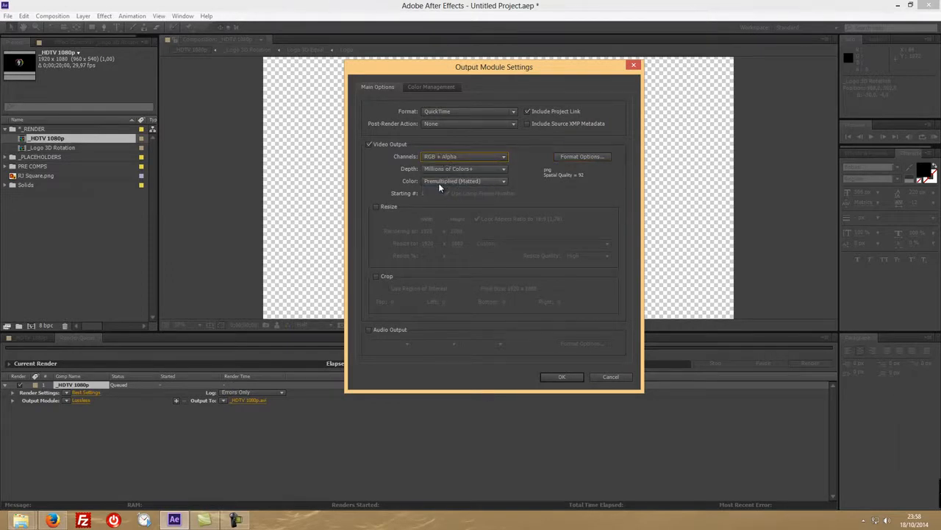
click(563, 376)
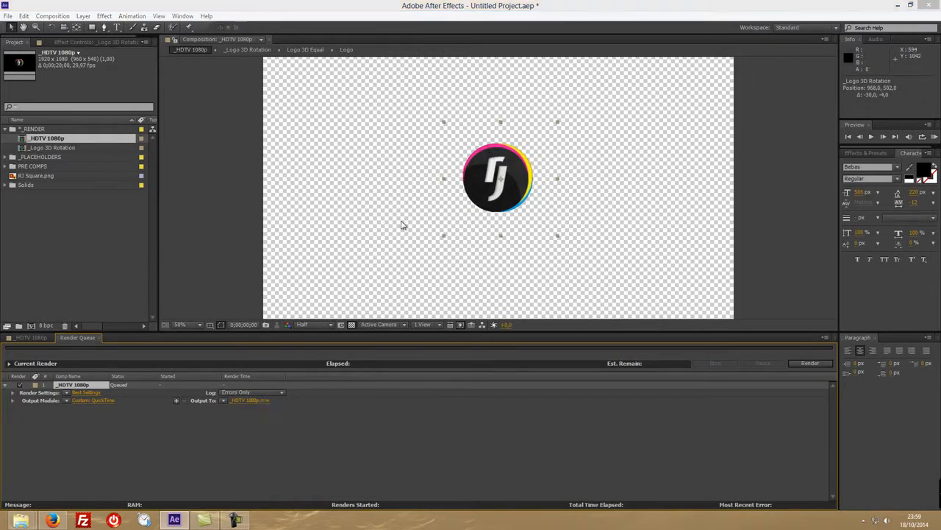
Set the output movie to a QuickTime file named Logo on the EXPORT (D:) drive and render the queued composition.
click(248, 400)
click(122, 237)
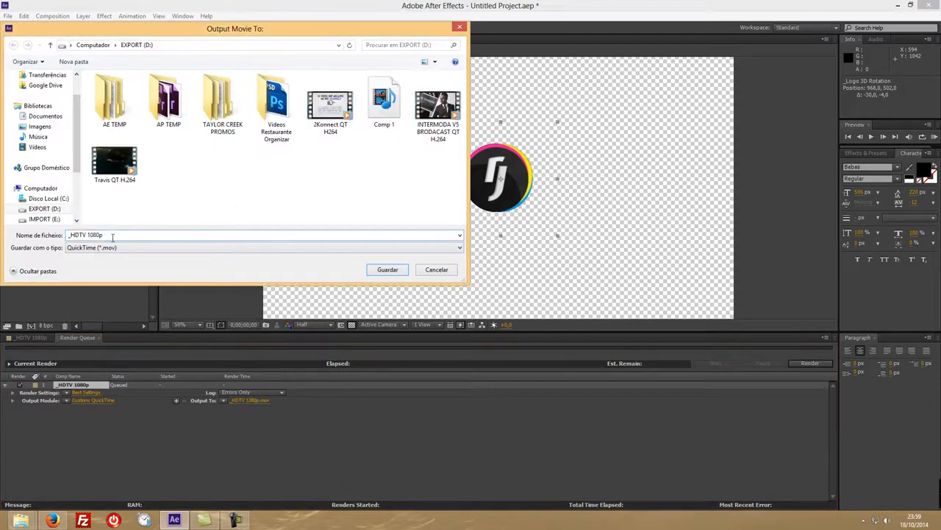
key(ctrl+a)
text(Lo)
click(385, 270)
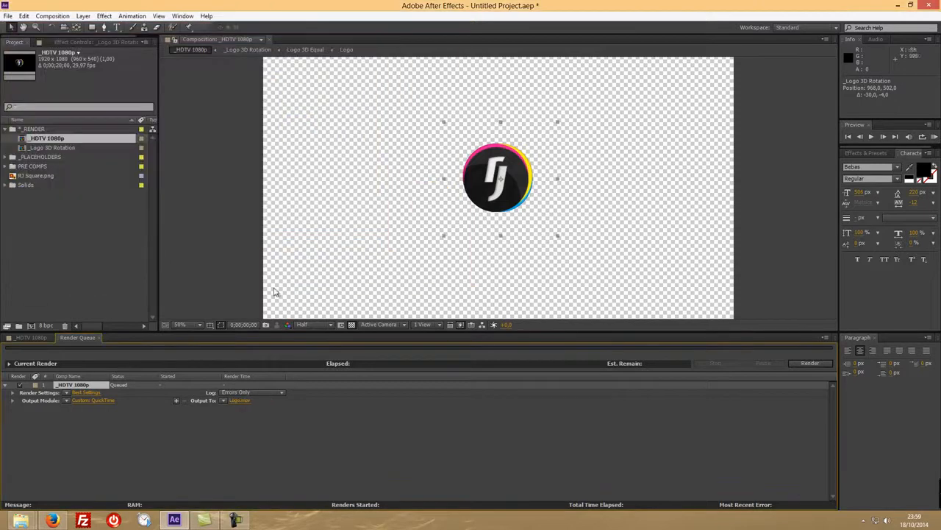
click(809, 363)
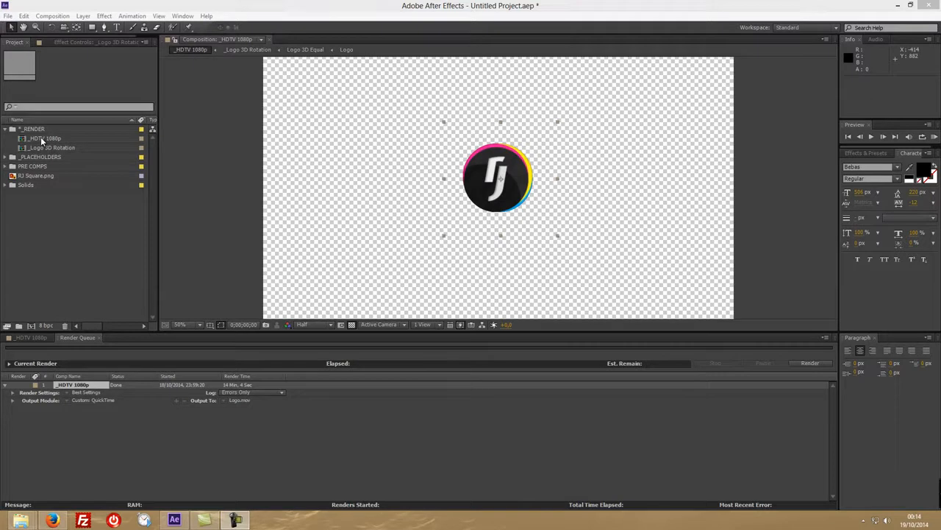
Close the project without saving its changes.
click(9, 15)
click(29, 73)
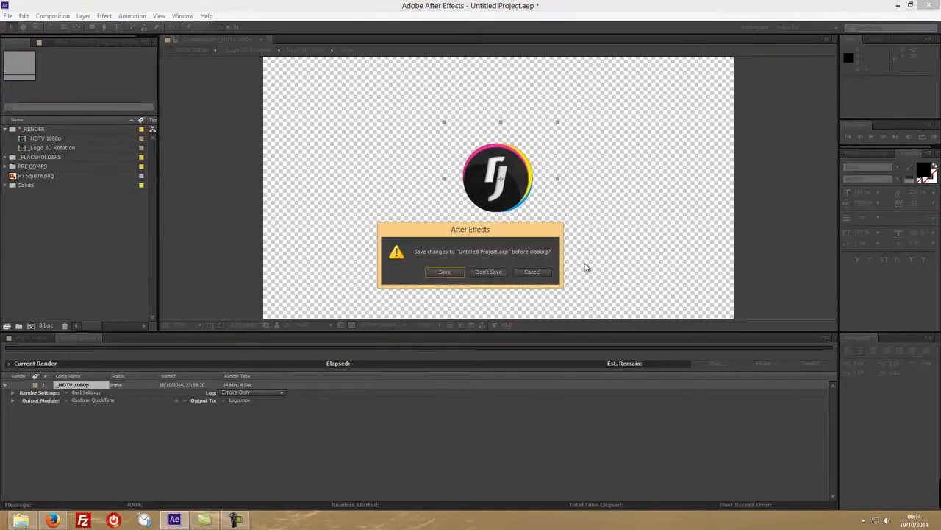
click(484, 271)
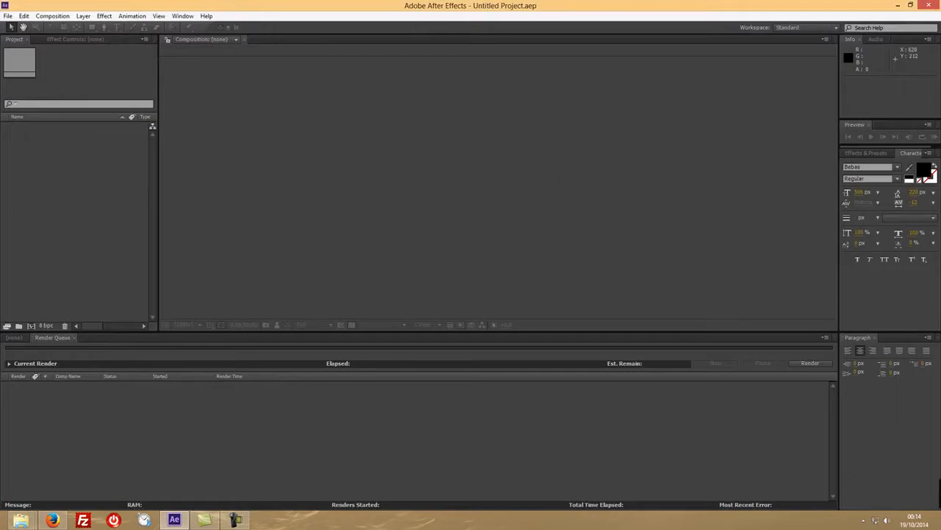
Import INTERMODA V5 BRODACAST QT H.264.mov, create a composition from it and preview its footage.
drag(617, 294, 68, 233)
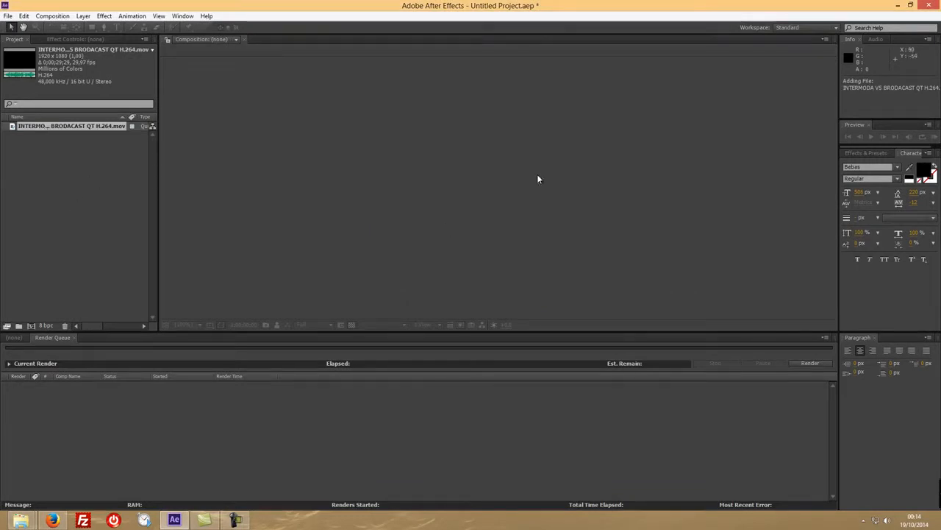
drag(133, 124, 30, 325)
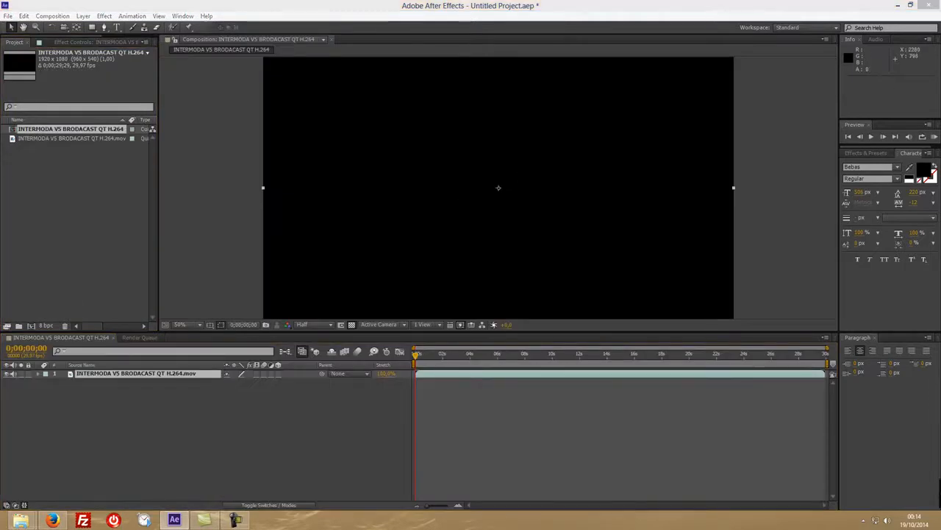
drag(417, 356, 491, 356)
key(space)
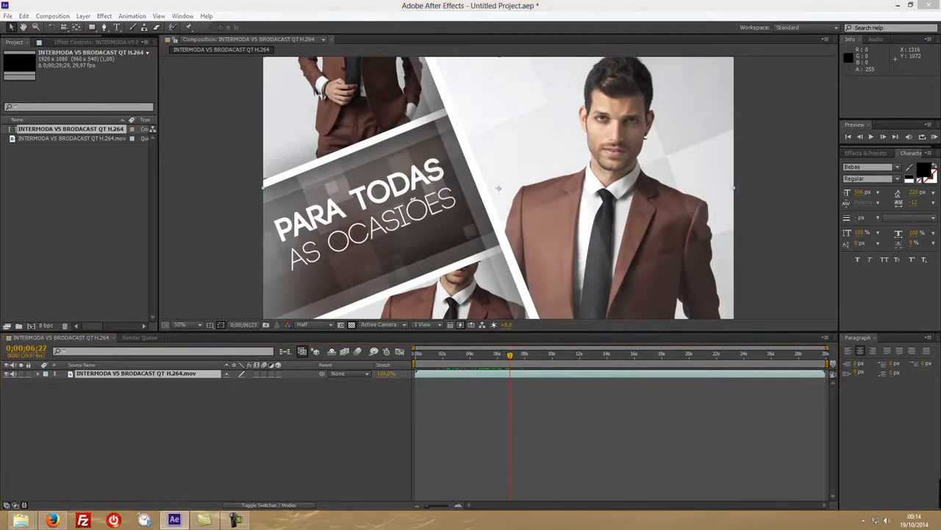
Import Logo.mov, place it above the video layer in the composition and check it at about 0;00;08;15.
drag(940, 508, 79, 238)
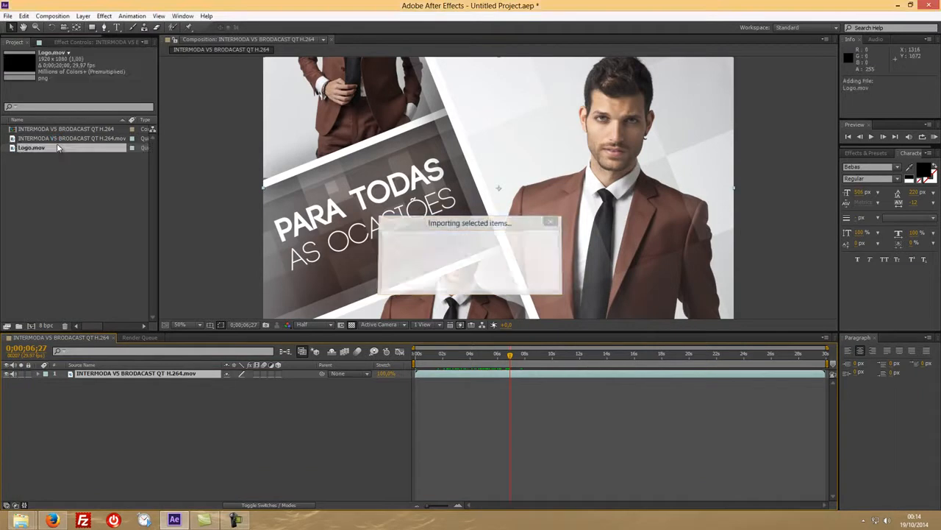
drag(52, 147, 109, 374)
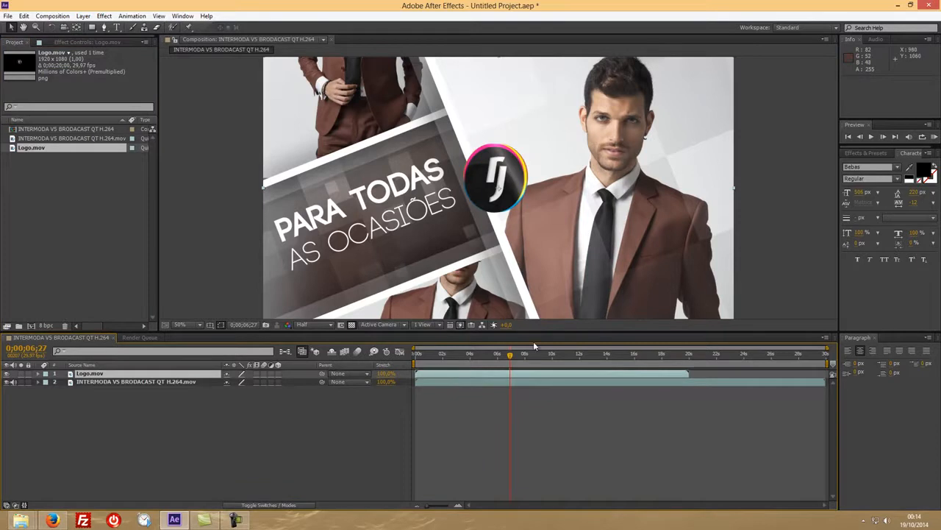
drag(512, 356, 535, 348)
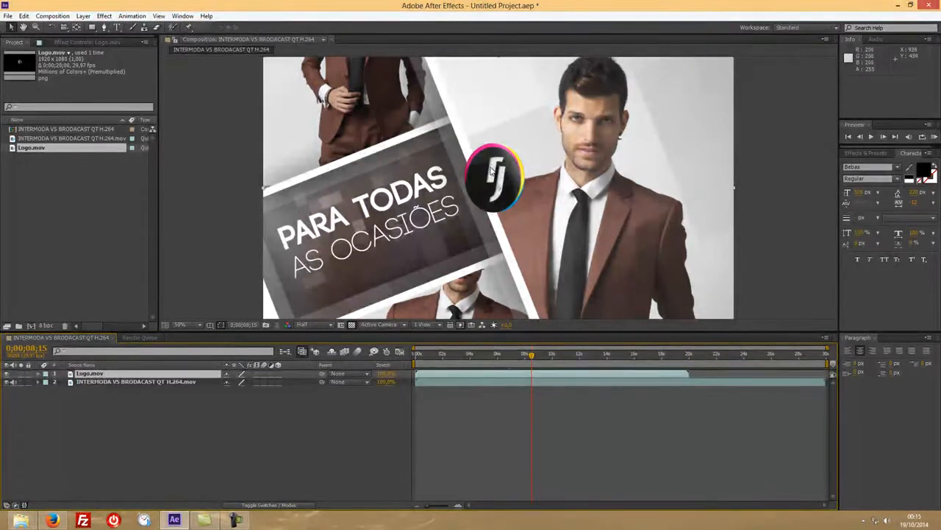
Move the logo into the frame's upper-right corner and scale it to 68%.
drag(485, 166, 681, 103)
key(Home)
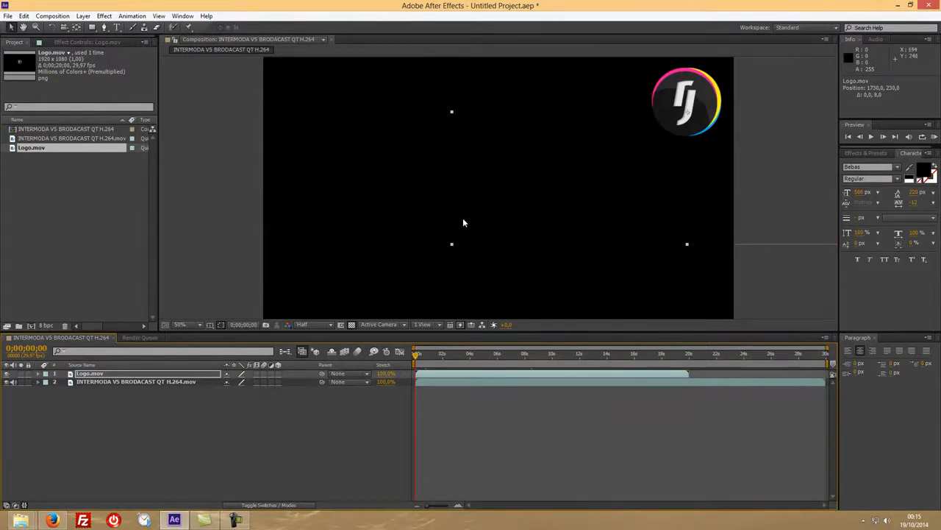
click(101, 374)
key(s)
drag(237, 382, 214, 382)
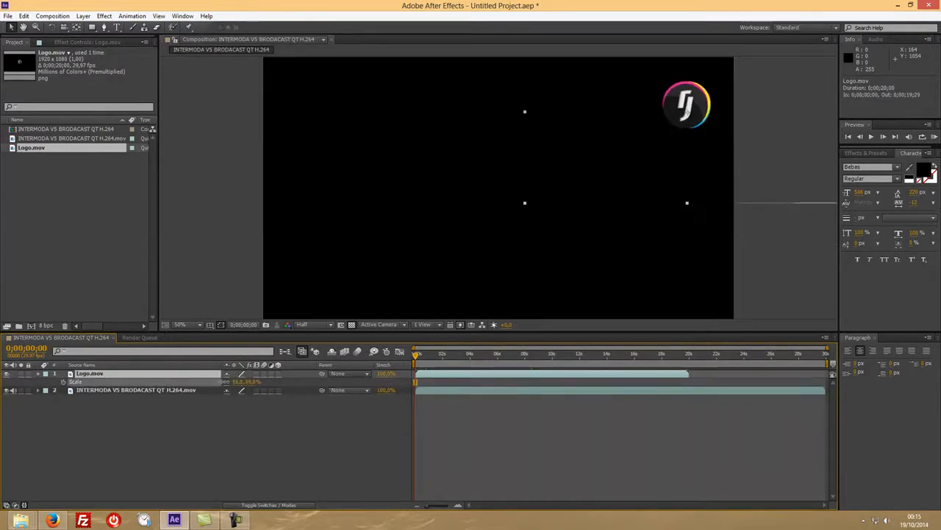
drag(695, 120, 711, 98)
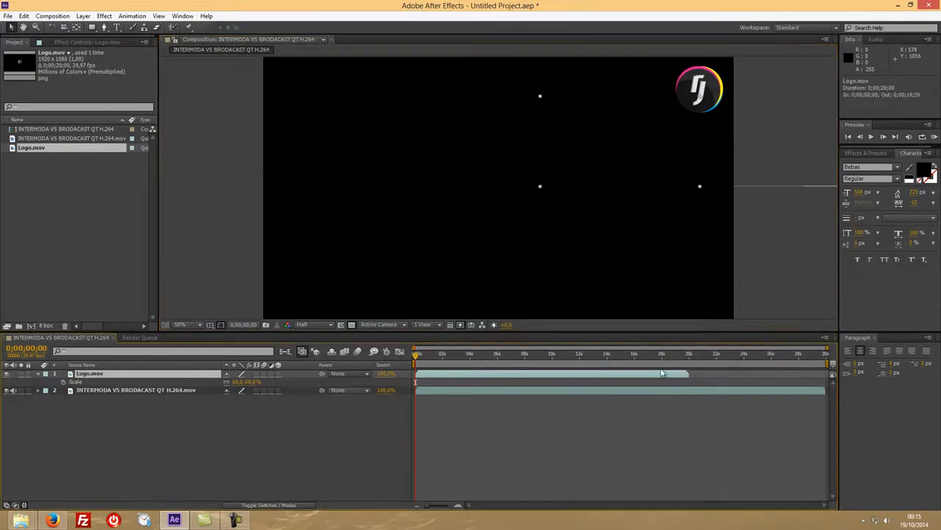
Duplicate the logo layer twice, starting one copy at 0;00;20;00 and placing the other in the frame's upper-left corner.
key(ctrl+d)
drag(447, 376, 416, 358)
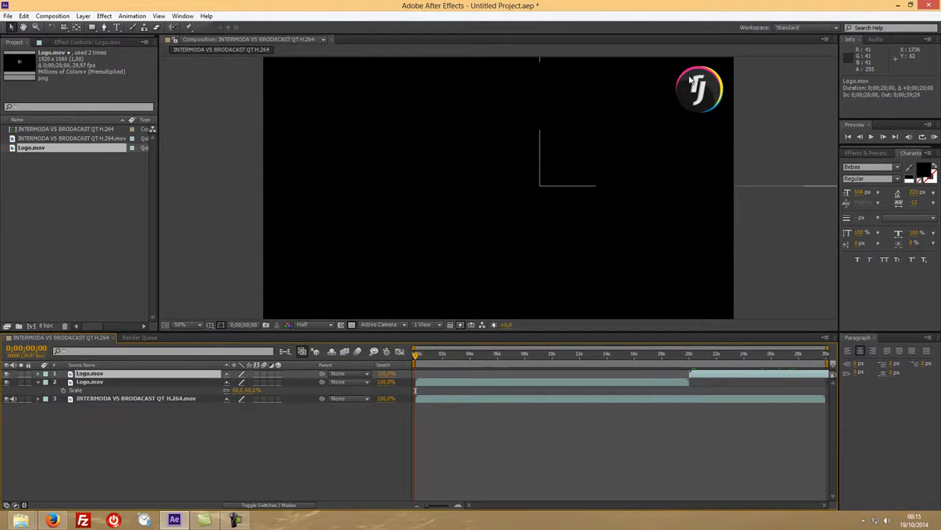
click(124, 383)
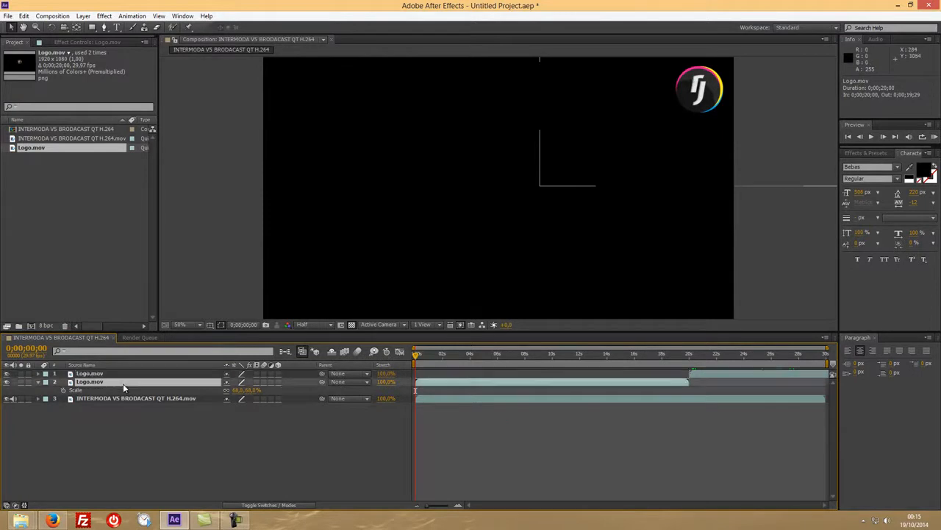
key(ctrl+d)
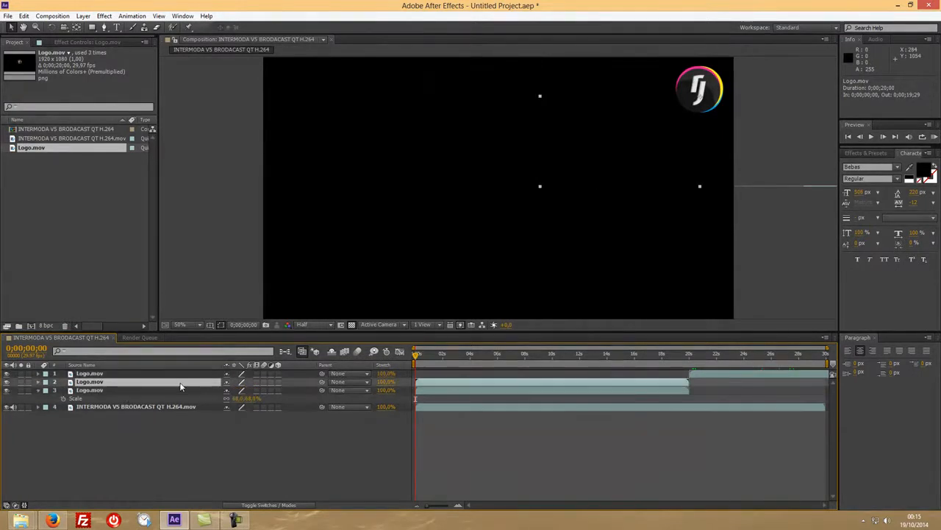
drag(699, 96, 299, 96)
click(207, 424)
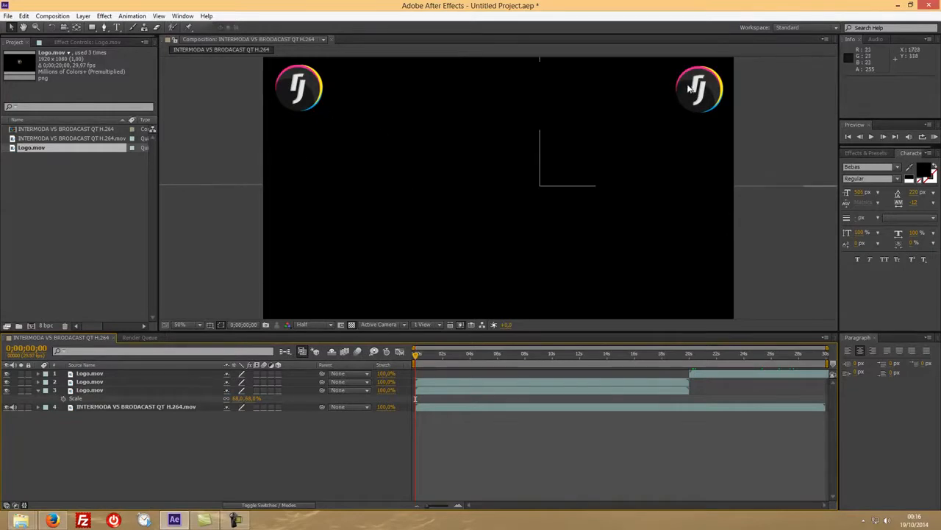
At 0;00;04;01, nudge the two corner logos to about 1796, 178 on the right and 168, 168 on the left.
click(470, 354)
drag(470, 356, 471, 354)
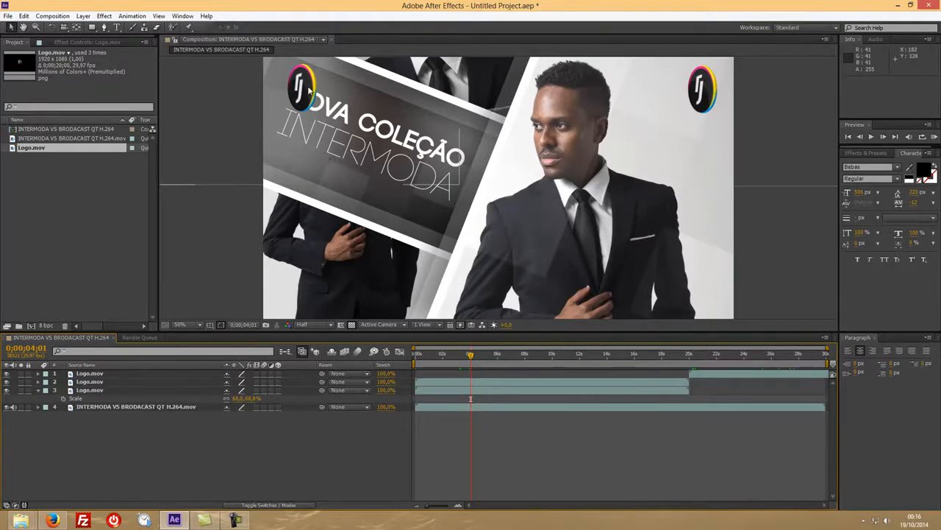
click(96, 374)
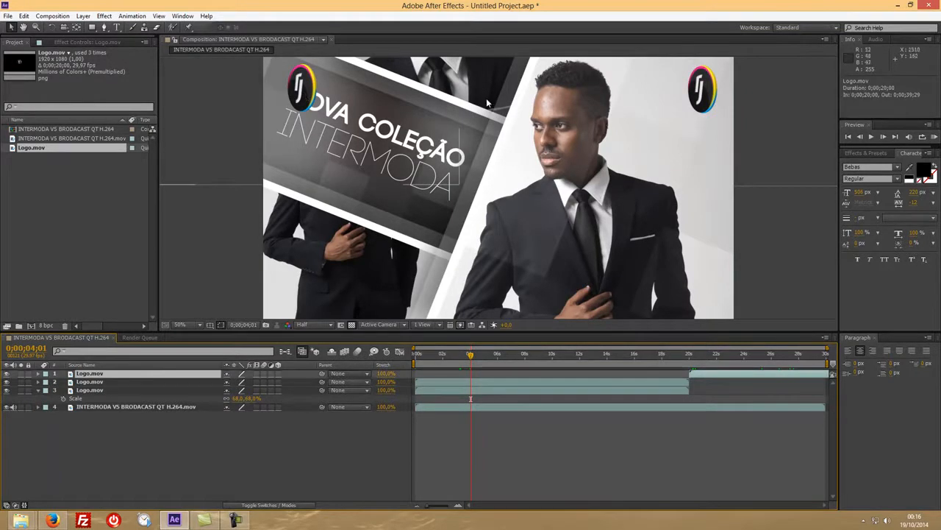
mouse_move(697, 92)
mouse_down()
mouse_move(617, 93)
mouse_move(697, 96)
mouse_up()
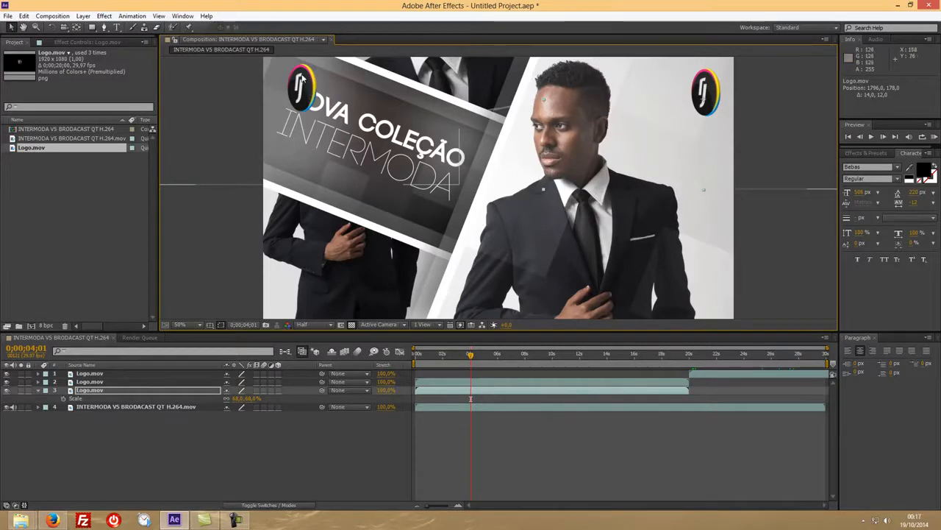
mouse_move(302, 78)
mouse_down()
mouse_move(325, 89)
mouse_move(306, 92)
mouse_up()
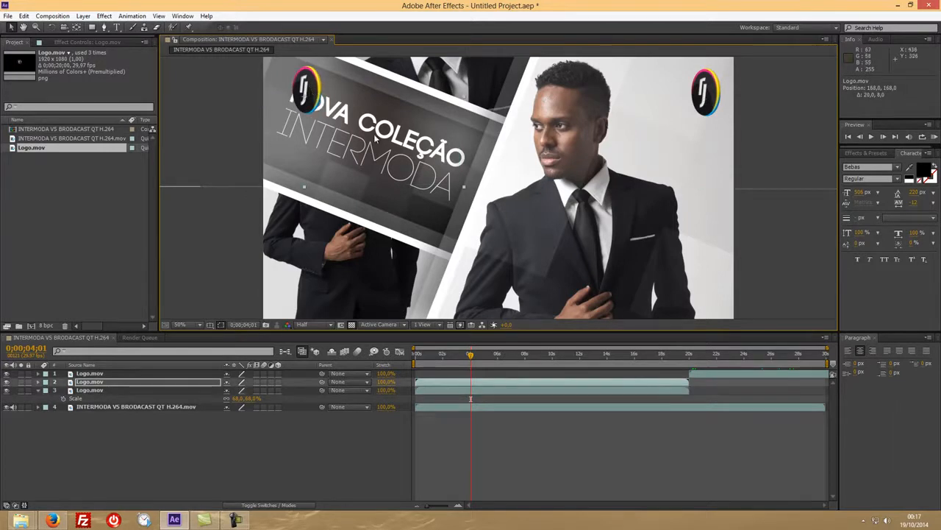
Duplicate the upper-left logo, place the copy near the frame's centre at about 884, 512 and check it at 0;00;05;24.
key(ctrl+d)
drag(309, 102, 485, 187)
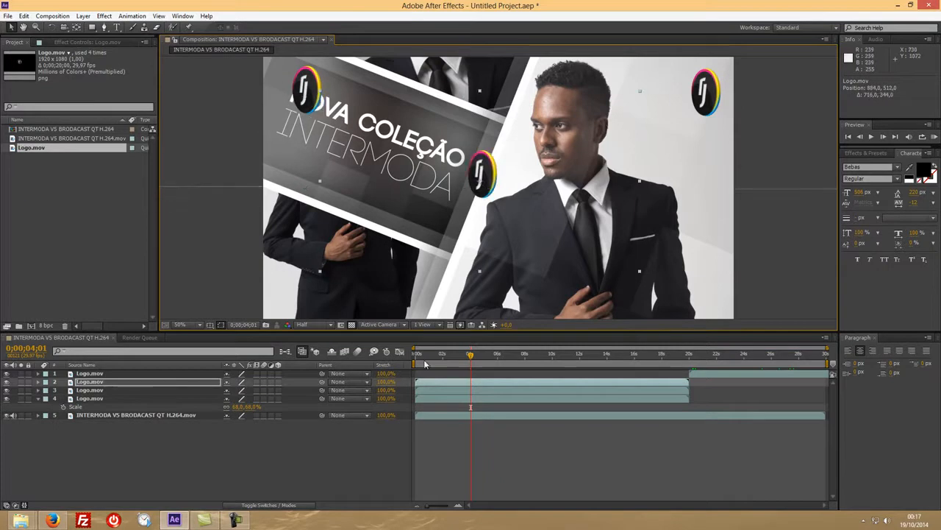
drag(472, 357, 495, 358)
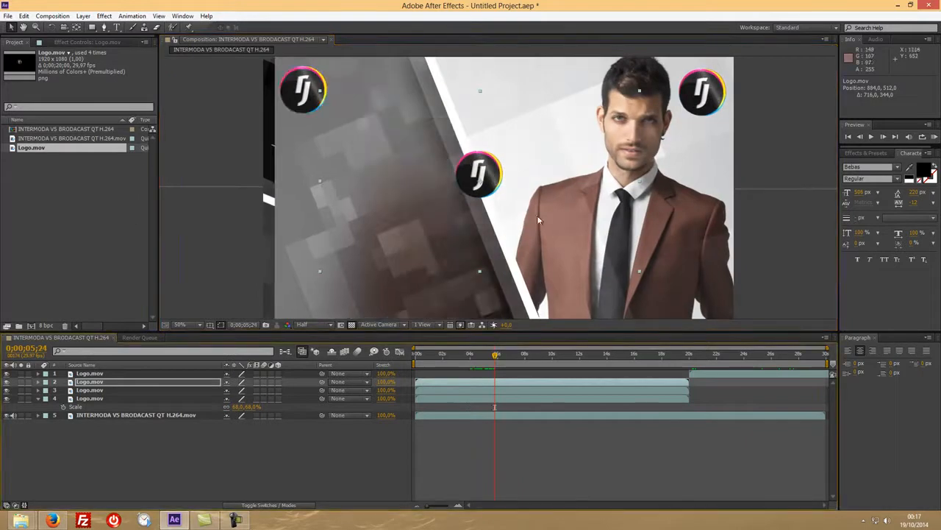